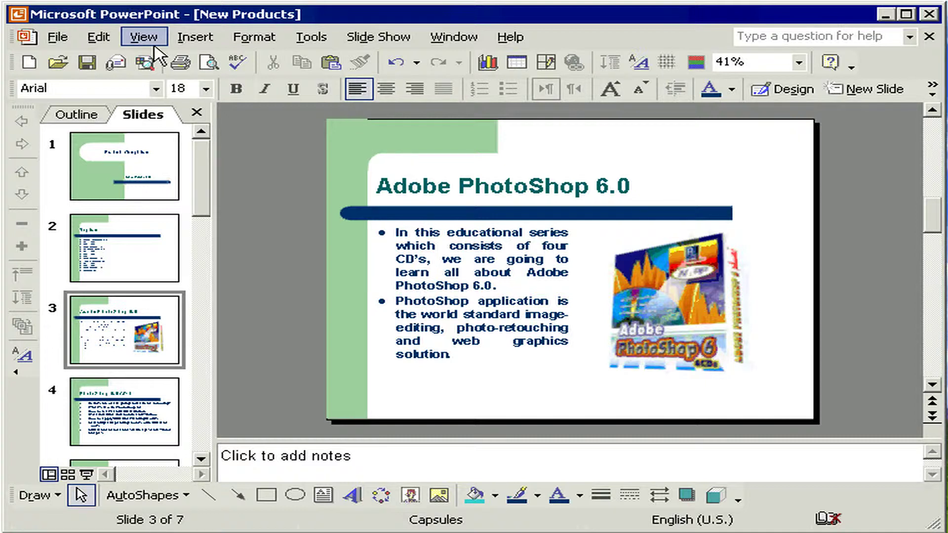
Switch to Slide Master view and set the master title font to Haettenschweiler
left_click(143, 37)
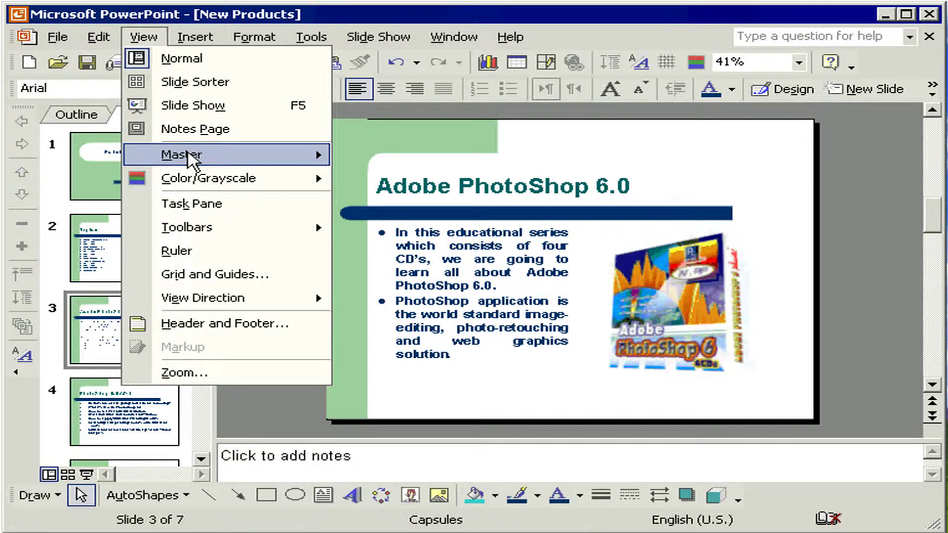
mouse_move(181, 154)
left_click(385, 156)
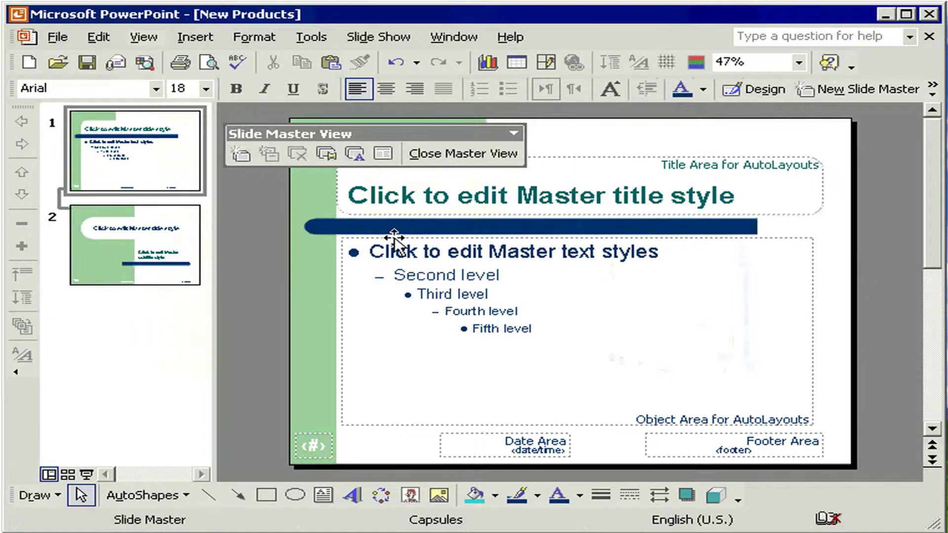
left_click(170, 249)
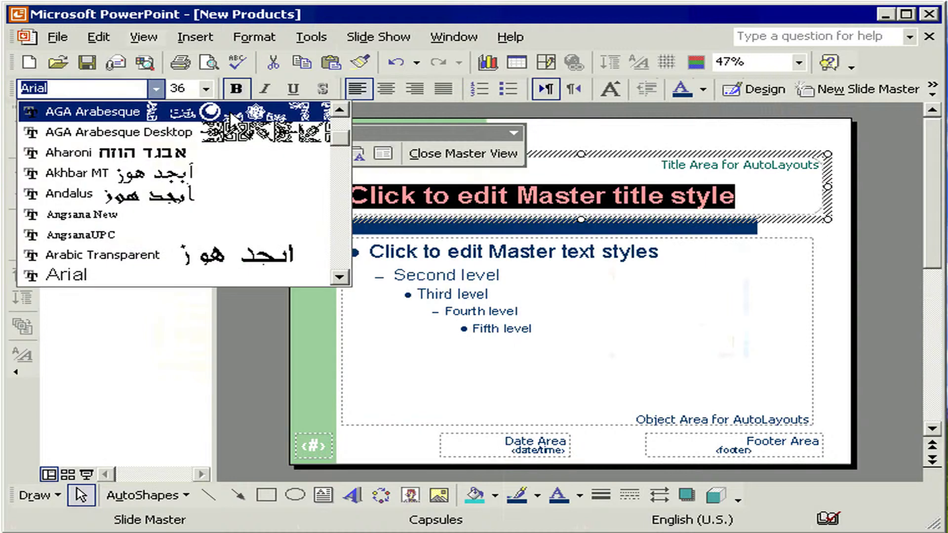
left_click_drag(341, 139, 322, 132)
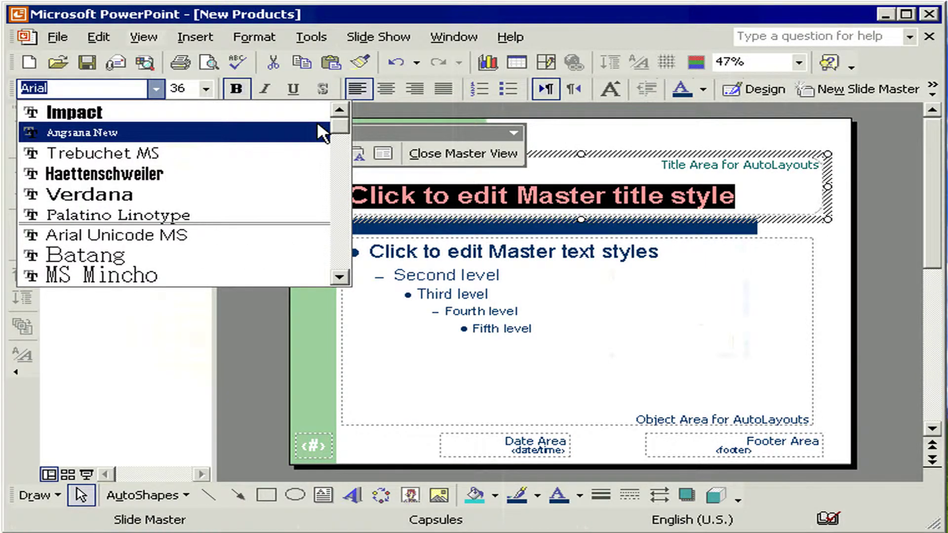
left_click(266, 174)
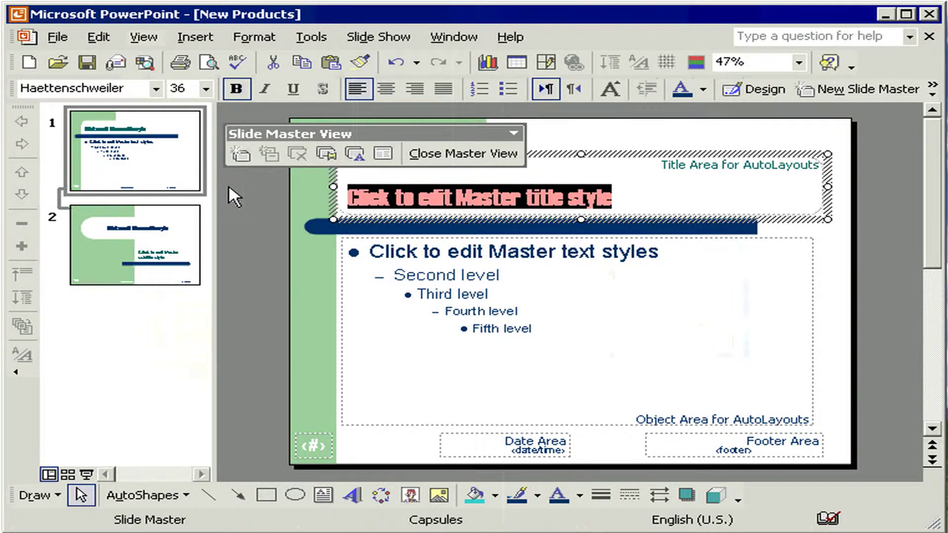
left_click(143, 36)
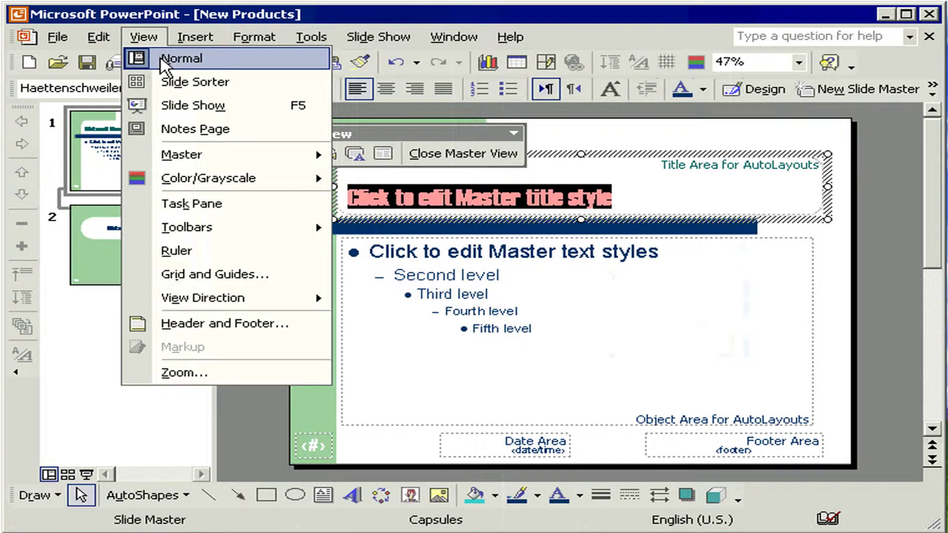
Return to Normal view and move down to slide 6, 'PhotoShop 6.0 CD3'
left_click(181, 58)
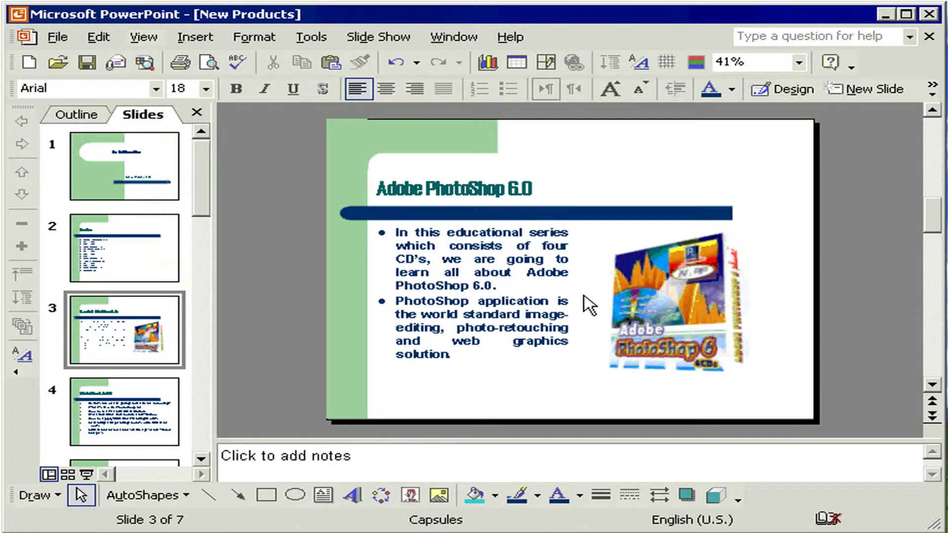
left_click(933, 385)
left_click(933, 385)
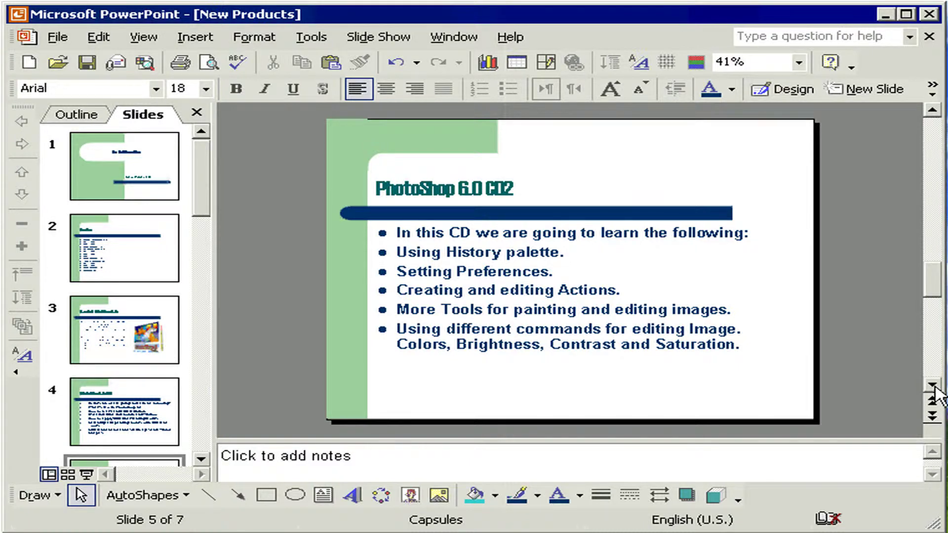
left_click(932, 386)
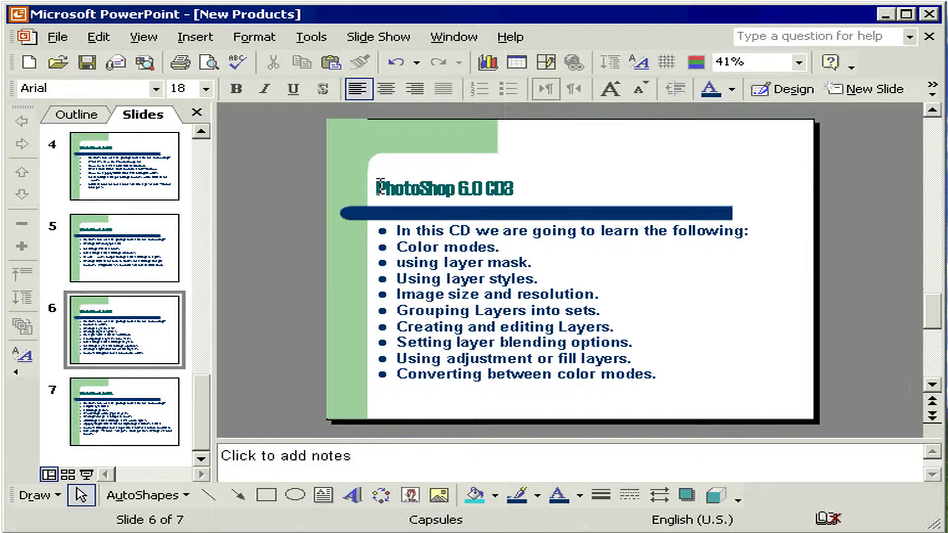
Set slide 6's 'PhotoShop 6.0 CD3' title in Angsana New
left_click_drag(378, 188, 397, 188)
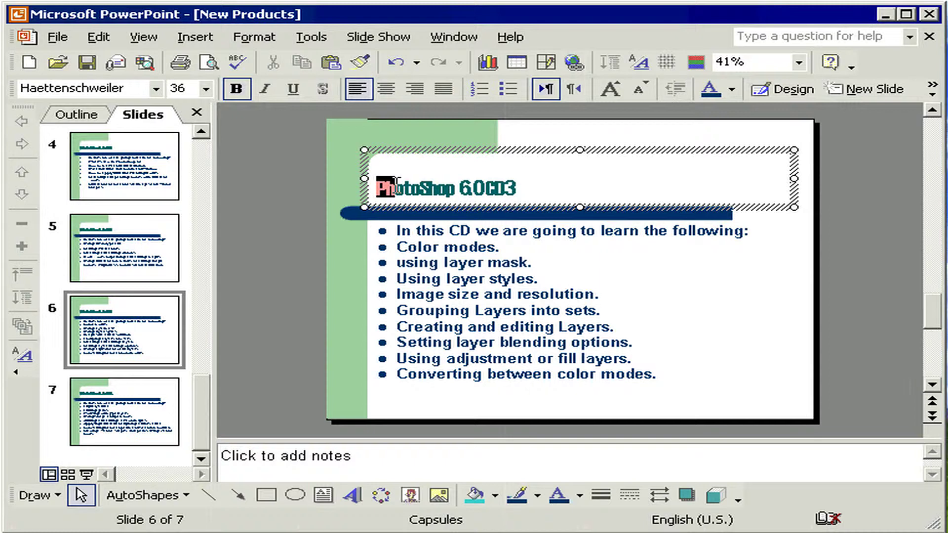
left_click_drag(397, 187, 515, 187)
left_click(156, 89)
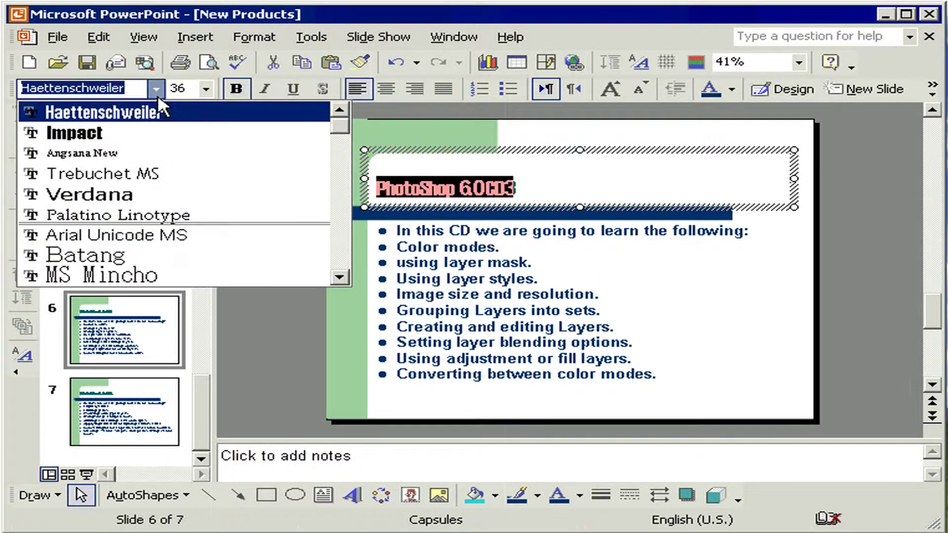
left_click(142, 157)
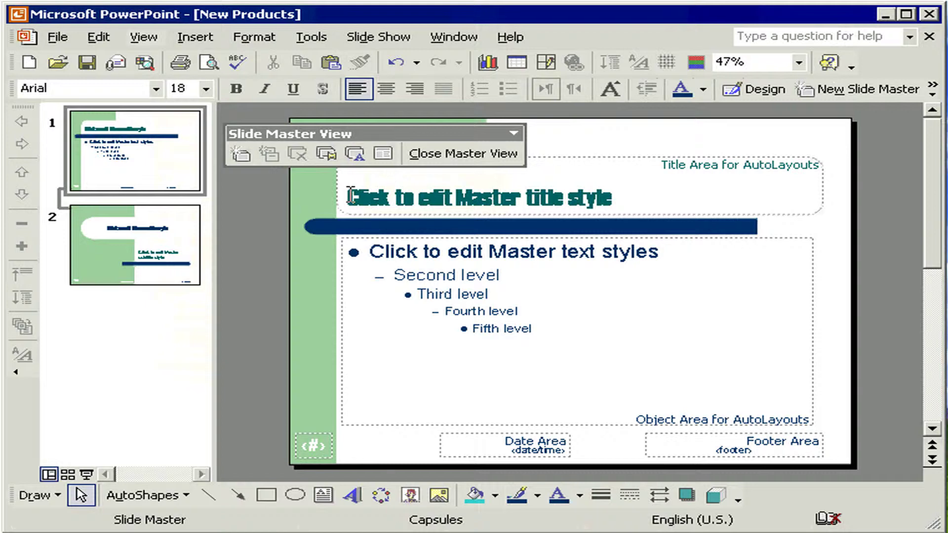
Change the master title text font to Palatino Linotype
triple_click(350, 196)
left_click(156, 89)
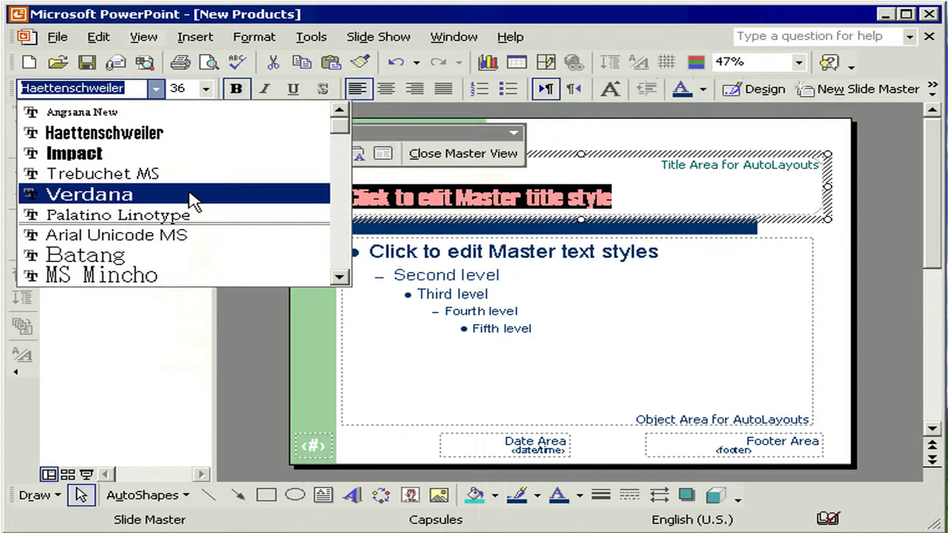
left_click(191, 213)
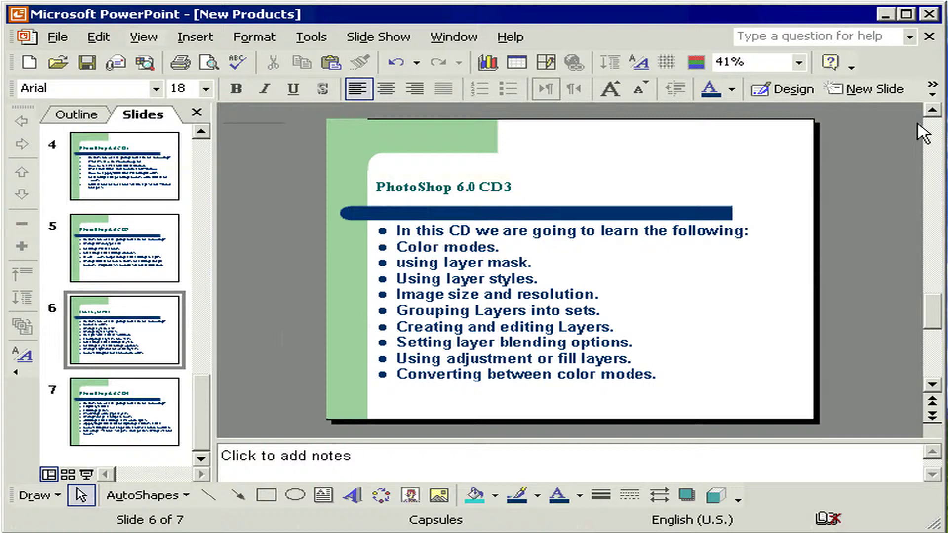
Reapply slide 6's layout from the Slide Layout pane to clear its title font override
scroll(931, 348, "up", 2)
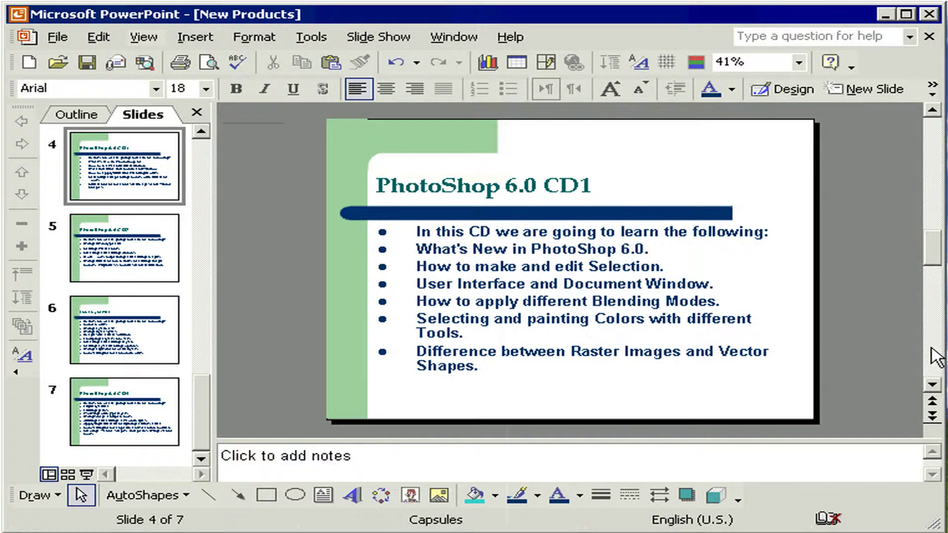
scroll(931, 355, "down", 2)
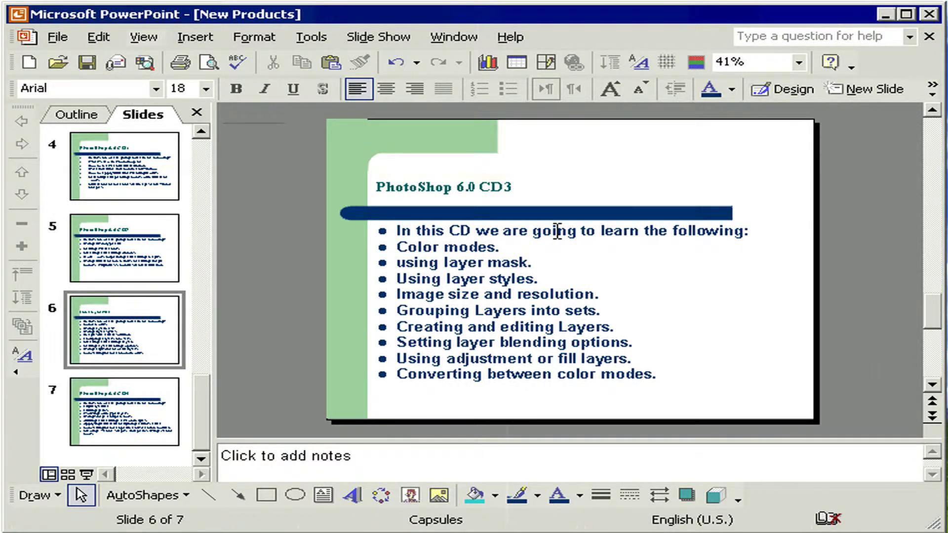
left_click(254, 37)
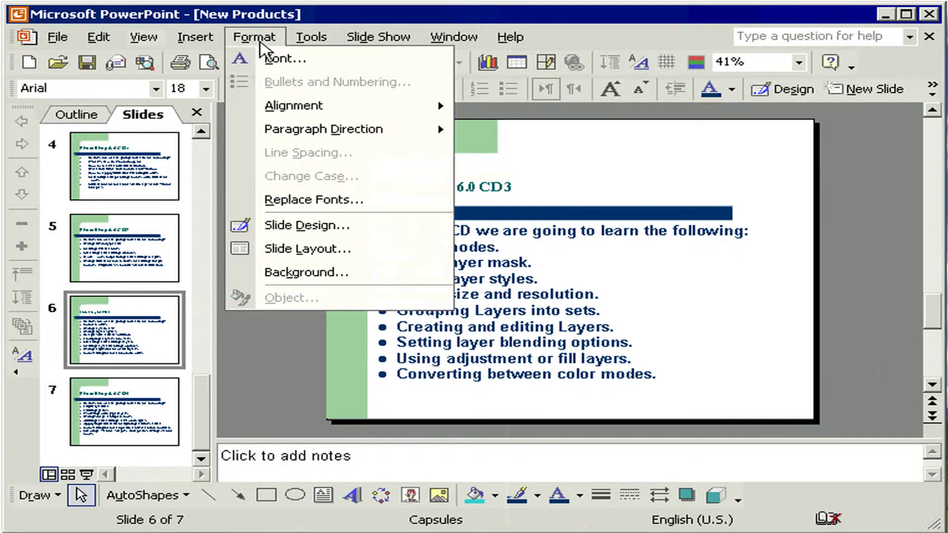
left_click(319, 249)
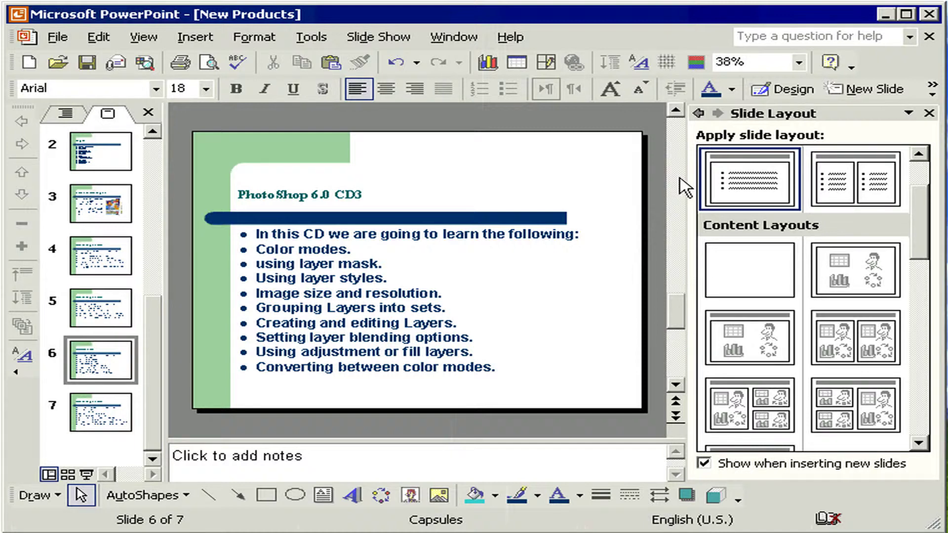
mouse_move(749, 178)
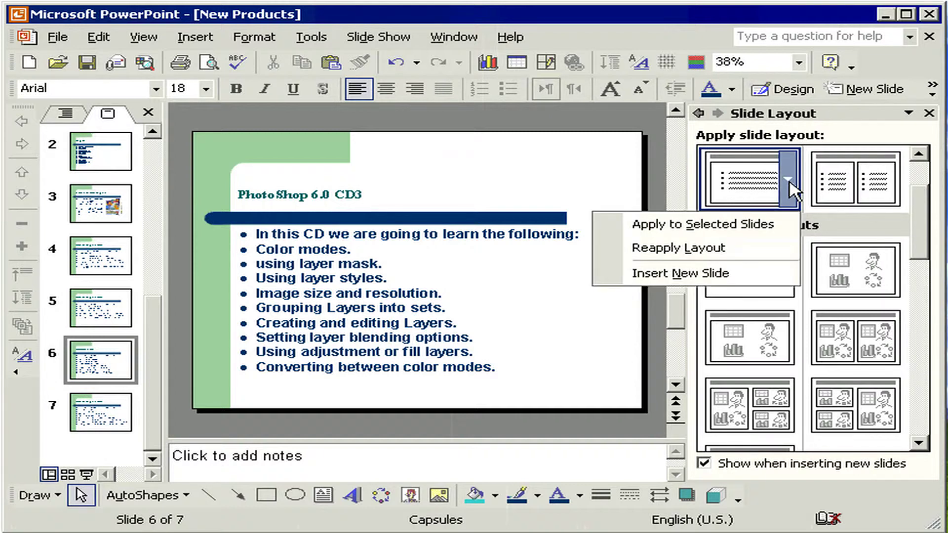
left_click(755, 249)
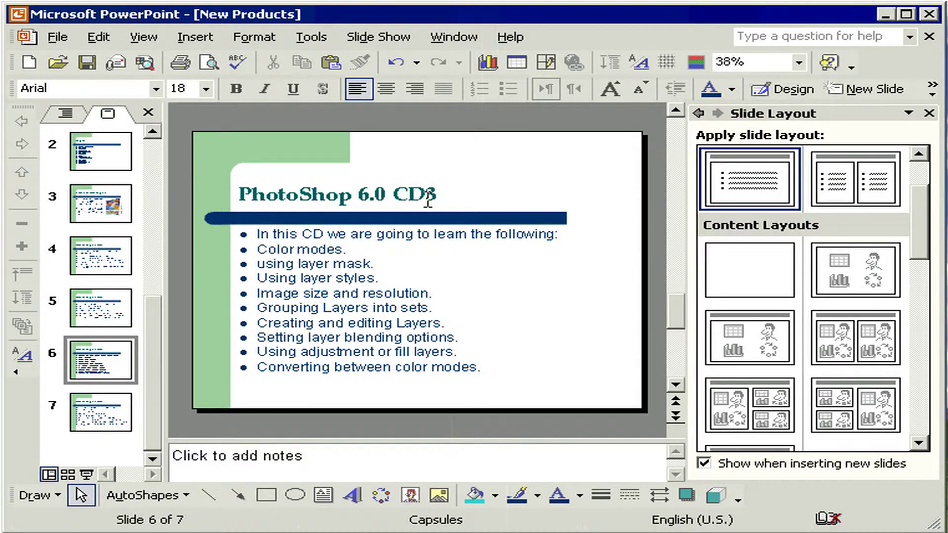